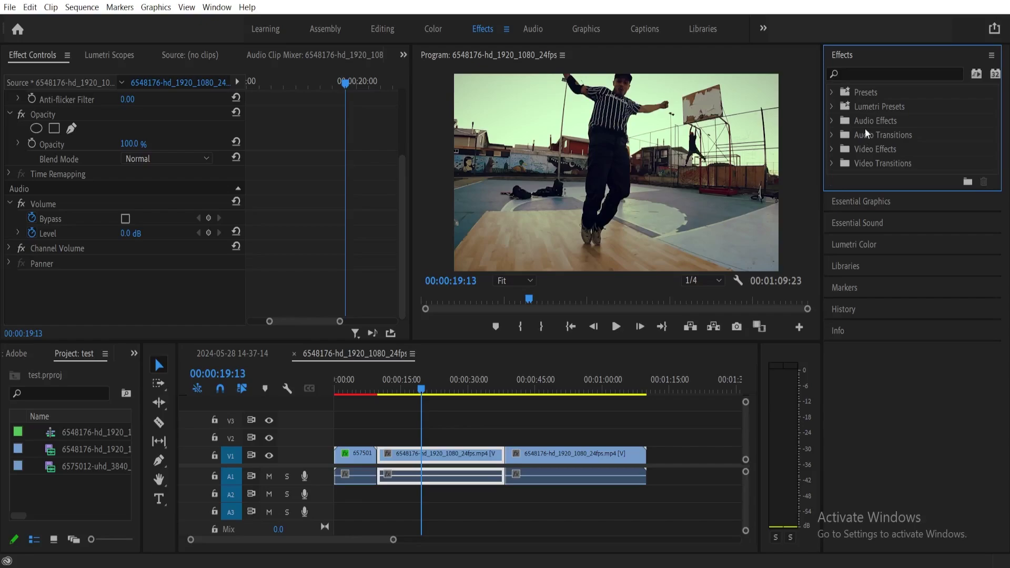
- Search the effects for 'glitch' and apply VR Digital Glitch to the middle dance clip
{"action": "left_click", "coordinate": [879, 72]}
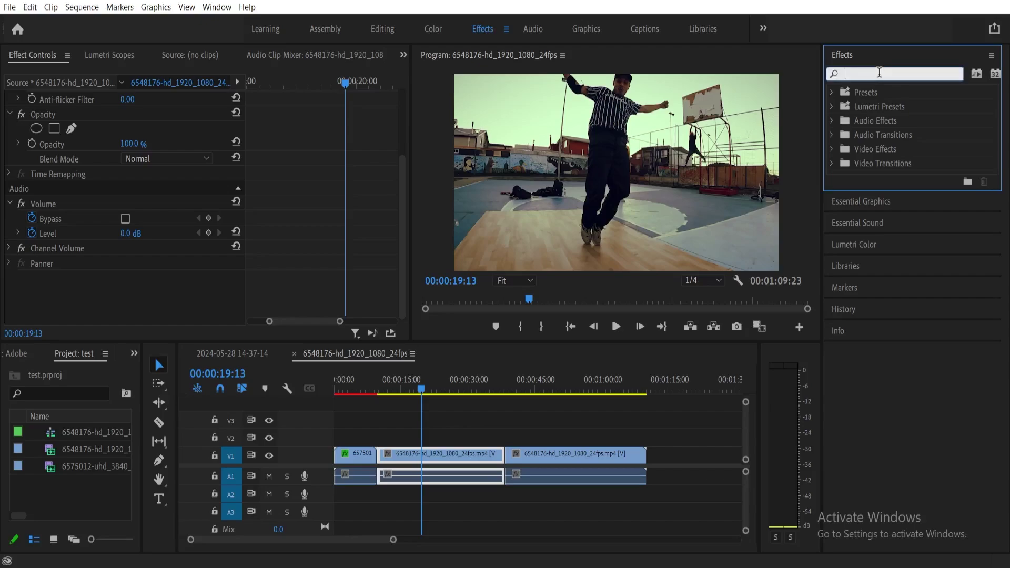
{"action": "type", "text": "glitch"}
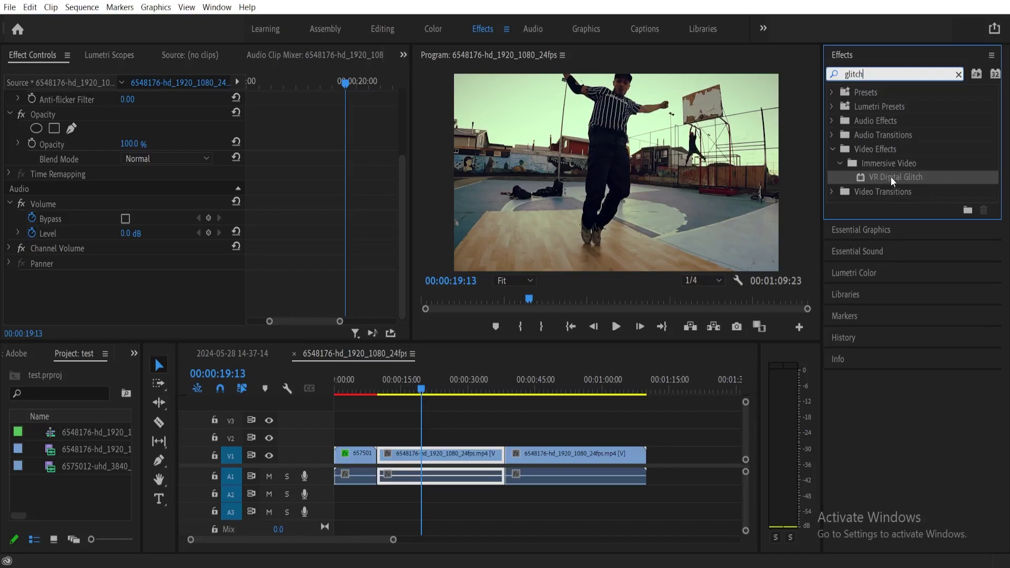
{"action": "left_click_drag", "start_coordinate": [891, 177], "coordinate": [443, 452]}
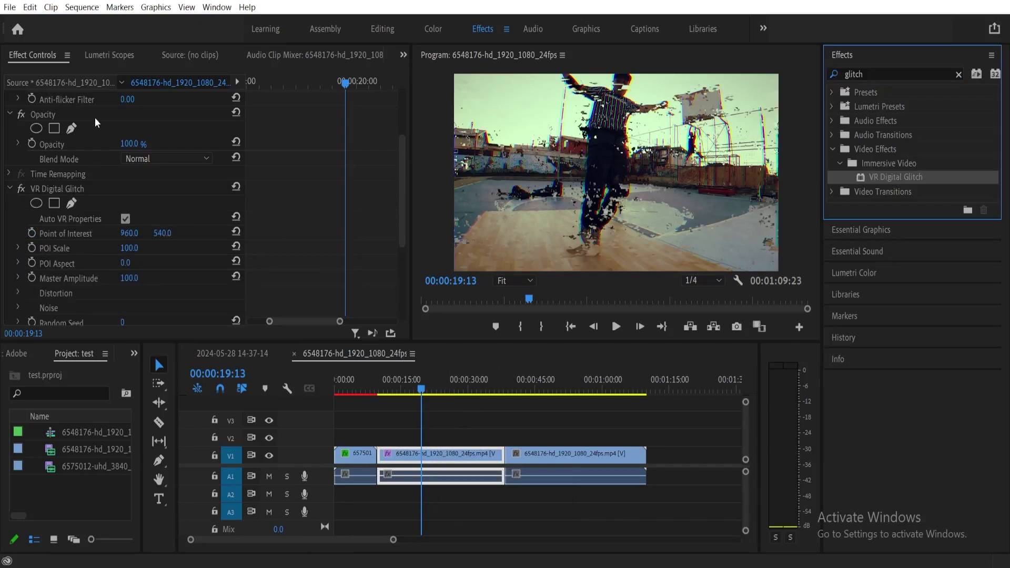
- Under the glitch's Distortion group, set Color Distortion to 100 and Distortion Rate to 0
{"action": "scroll", "coordinate": [93, 147], "scroll_direction": "up", "scroll_amount": 3}
{"action": "scroll", "coordinate": [81, 188], "scroll_direction": "down", "scroll_amount": 1}
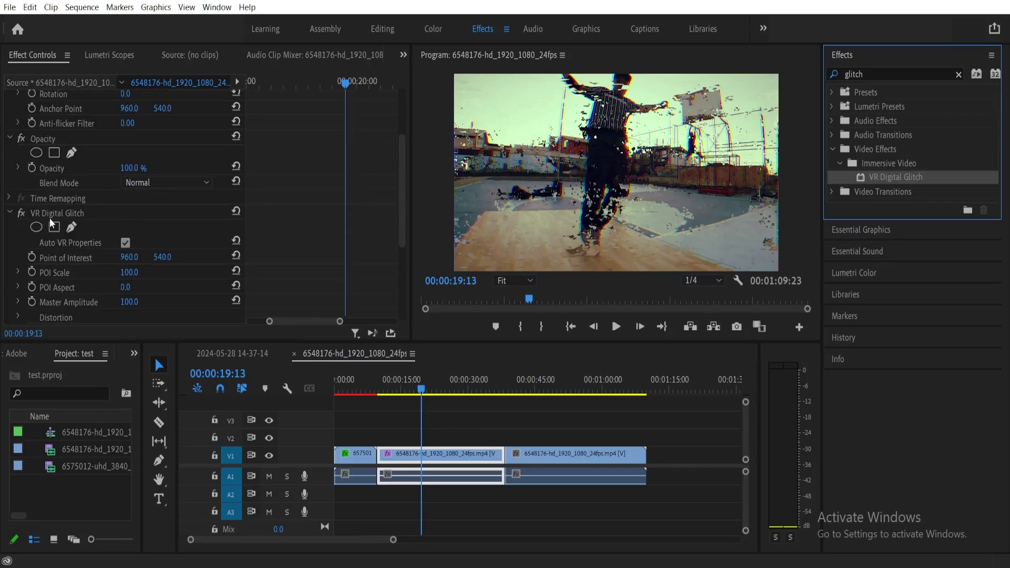
{"action": "scroll", "coordinate": [59, 216], "scroll_direction": "down", "scroll_amount": 5}
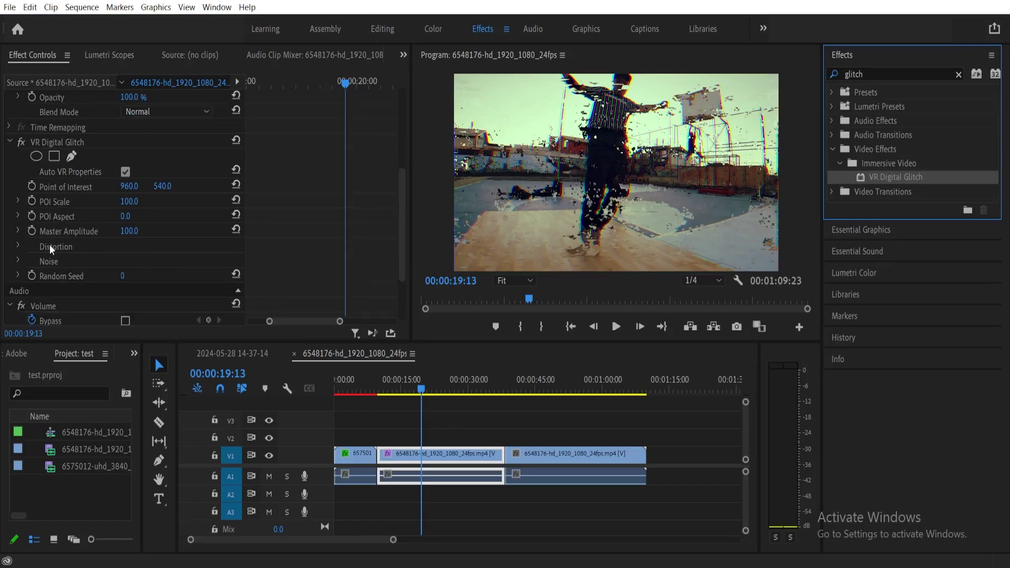
{"action": "left_click", "coordinate": [19, 245]}
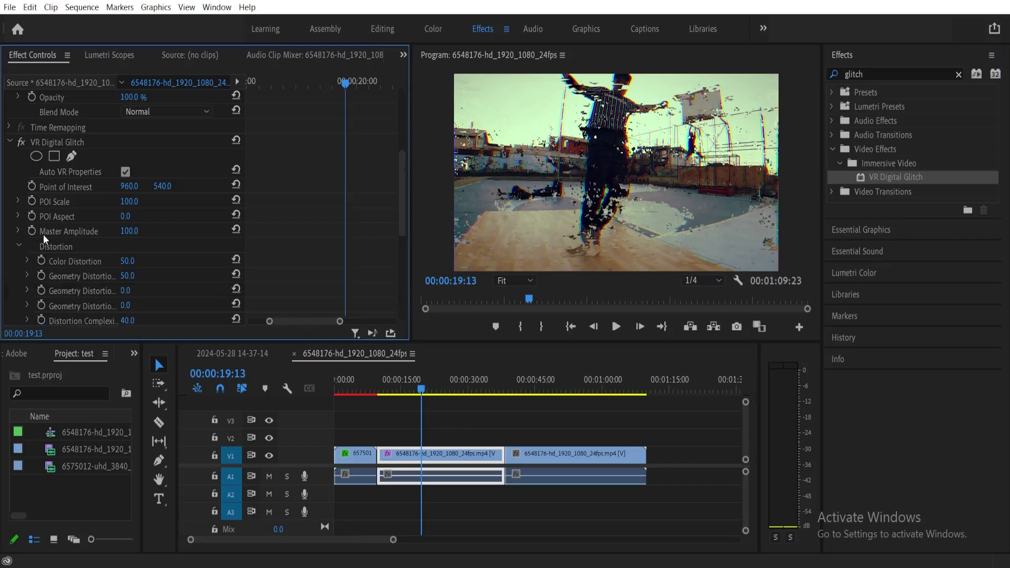
{"action": "scroll", "coordinate": [43, 234], "scroll_direction": "down", "scroll_amount": 3}
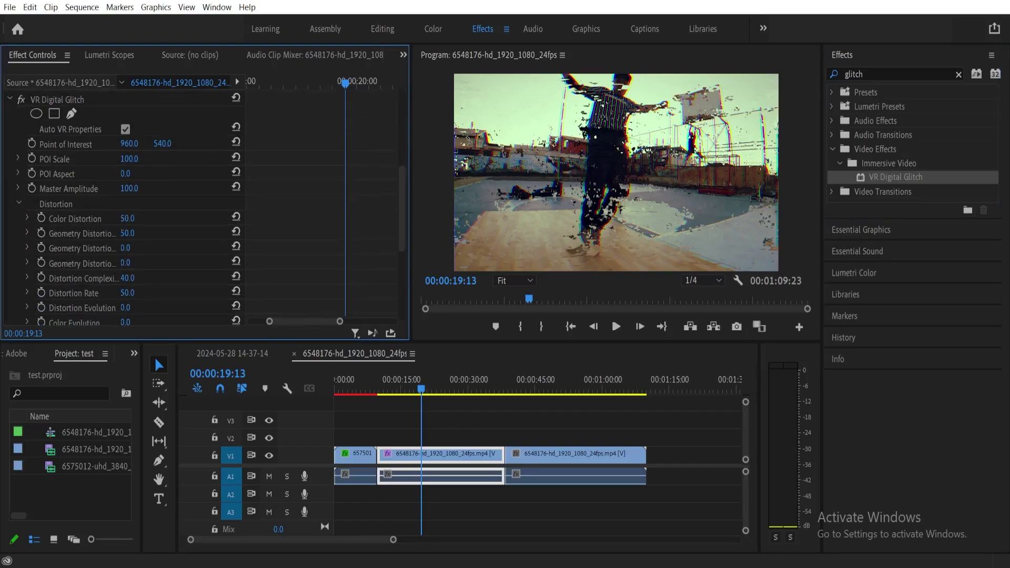
{"action": "left_click", "coordinate": [130, 217]}
{"action": "type", "text": "100"}
{"action": "key", "text": "Return"}
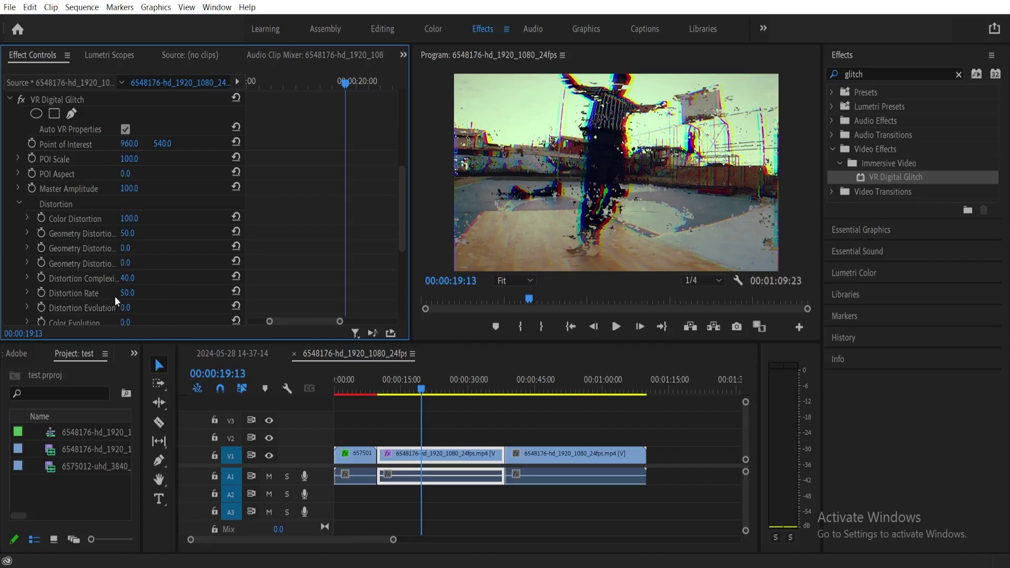
{"action": "left_click", "coordinate": [127, 293]}
{"action": "type", "text": "0"}
{"action": "key", "text": "Return"}
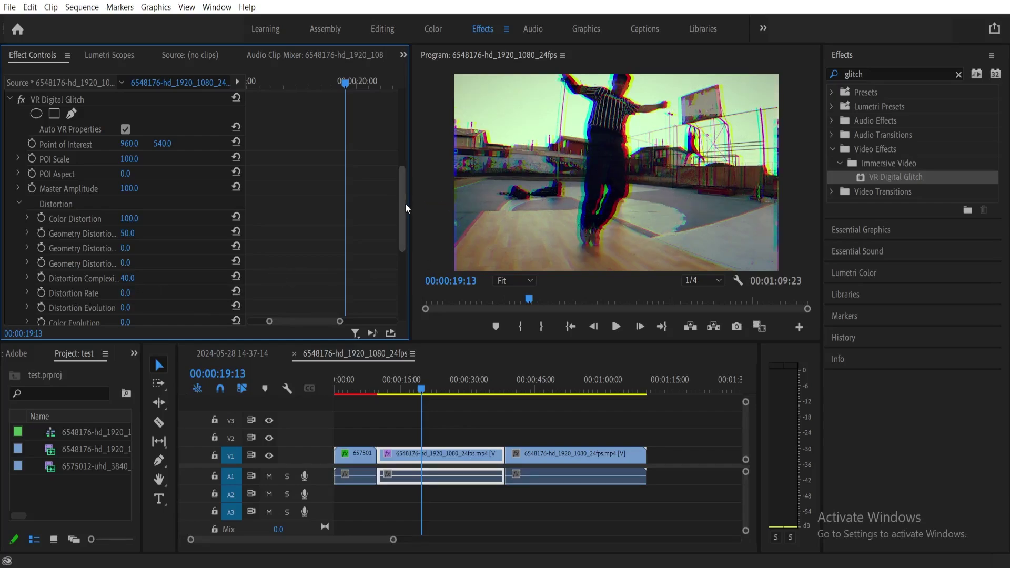
- In the glitch's Noise group, set Noise Strength to 50
{"action": "left_click_drag", "start_coordinate": [405, 203], "coordinate": [403, 231]}
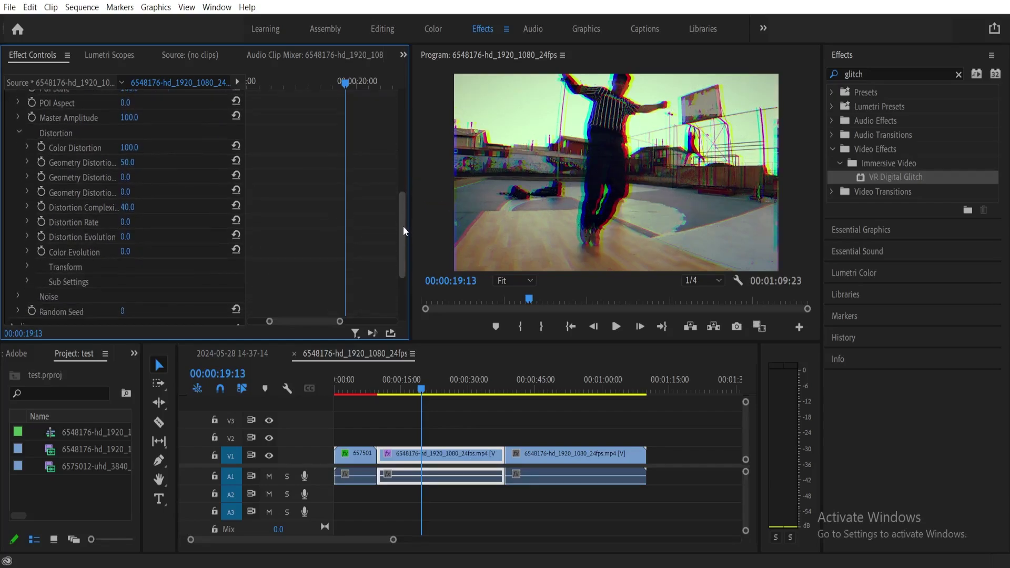
{"action": "left_click", "coordinate": [17, 295]}
{"action": "scroll", "coordinate": [34, 283], "scroll_direction": "down", "scroll_amount": 1}
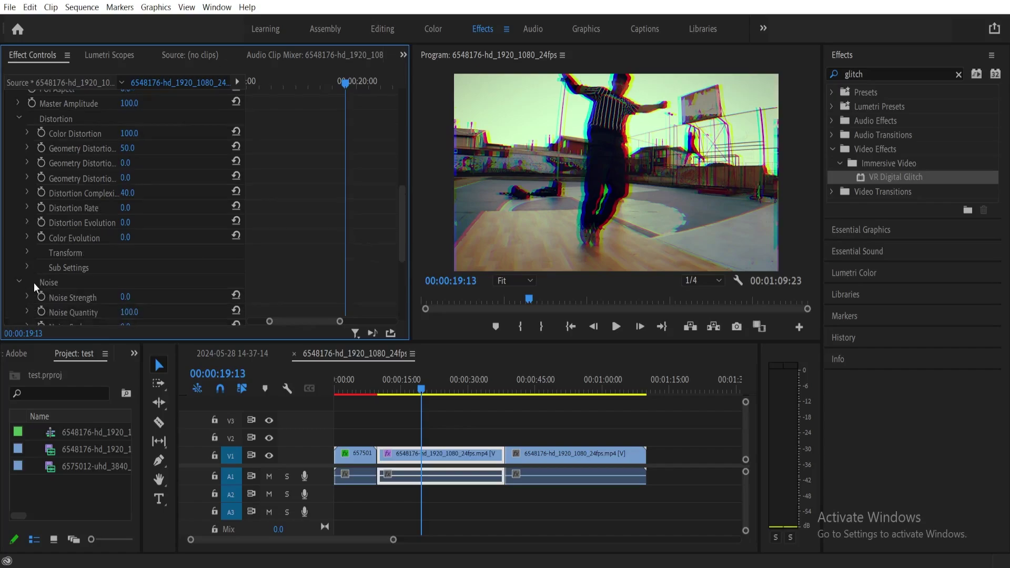
{"action": "scroll", "coordinate": [33, 282], "scroll_direction": "down", "scroll_amount": 1}
{"action": "left_click", "coordinate": [126, 282]}
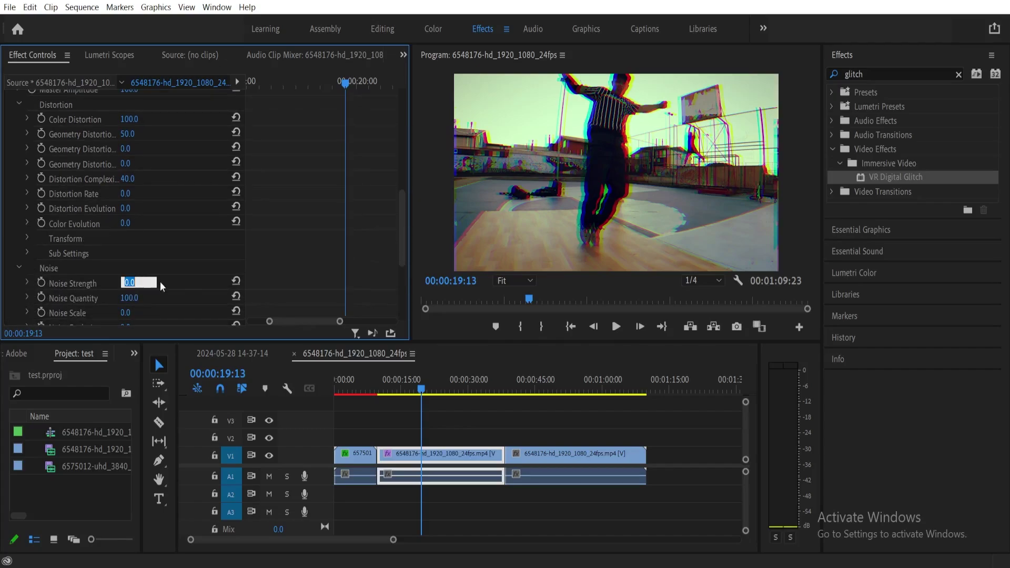
{"action": "type", "text": "50"}
{"action": "key", "text": "Return"}
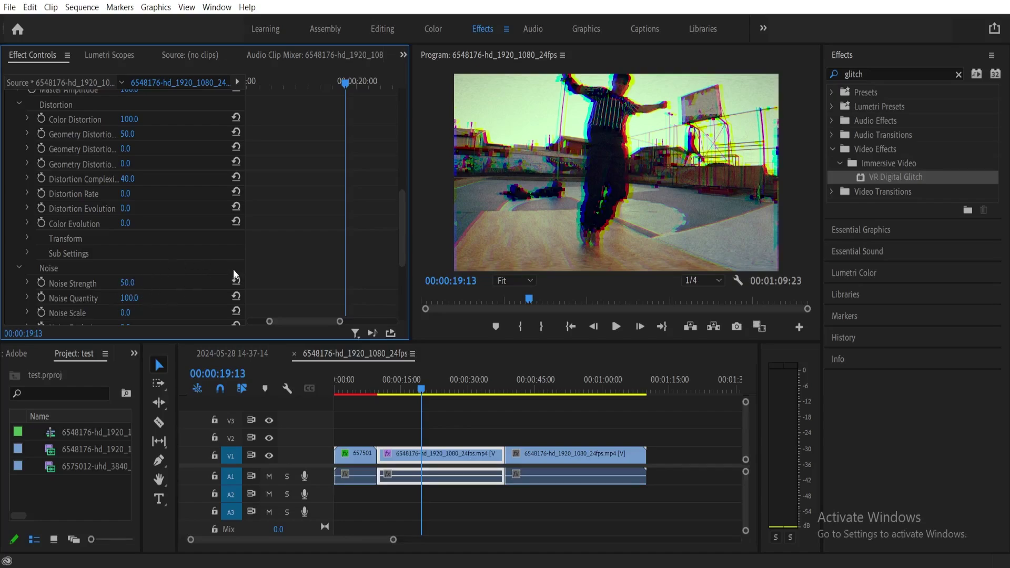
- Preview the clip at 00:00:21:15, then move the playhead back to 00:00:17:20
{"action": "left_click_drag", "start_coordinate": [417, 383], "coordinate": [430, 388]}
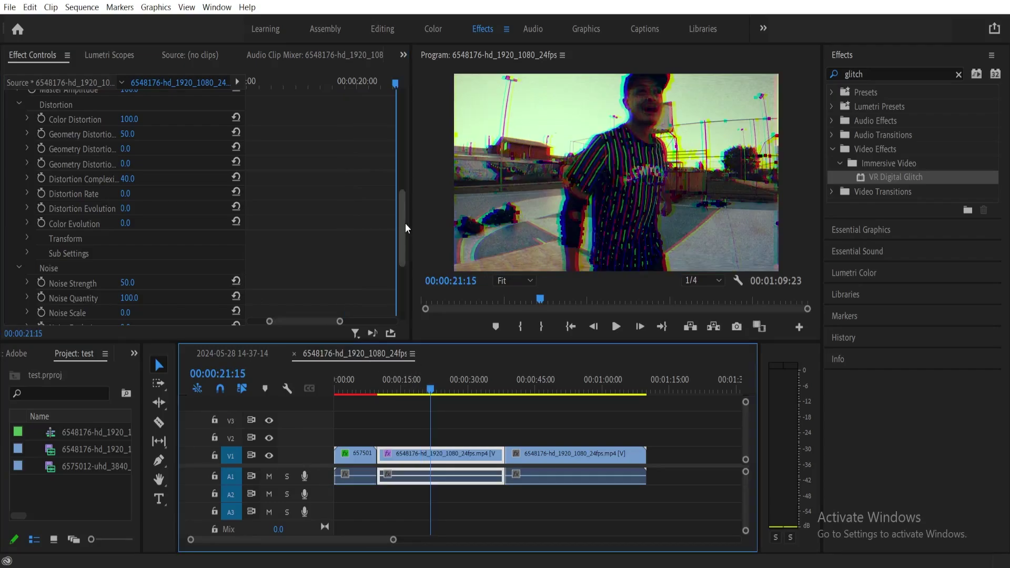
{"action": "left_click_drag", "start_coordinate": [402, 224], "coordinate": [402, 185]}
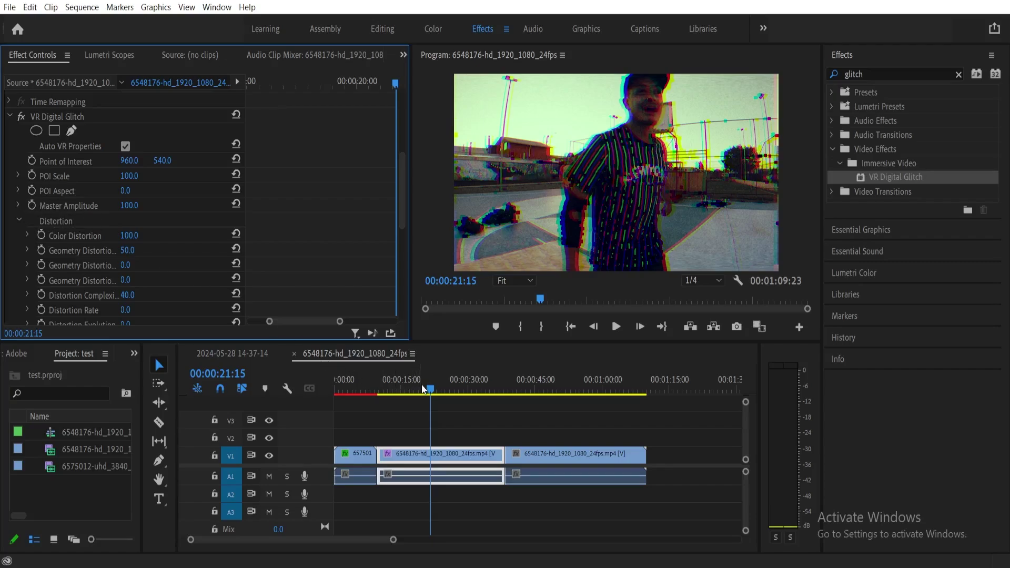
{"action": "mouse_move", "coordinate": [431, 391]}
{"action": "left_mouse_down"}
{"action": "mouse_move", "coordinate": [451, 391]}
{"action": "mouse_move", "coordinate": [414, 383]}
{"action": "left_mouse_up"}
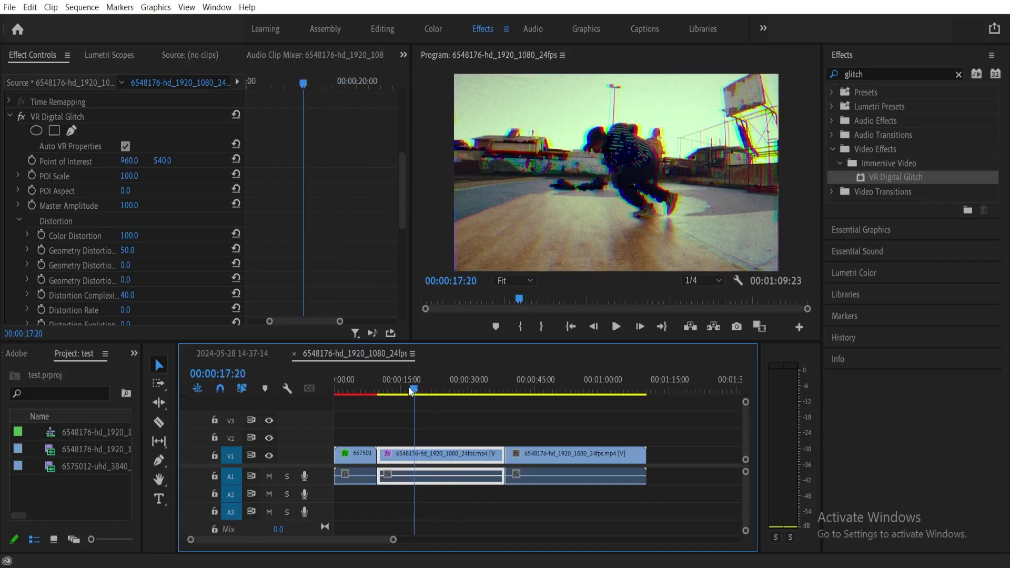
- Keyframe Master Amplitude at 0 at 00:00:17:20 and add another keyframe at 00:00:17:23
{"action": "left_click", "coordinate": [31, 205]}
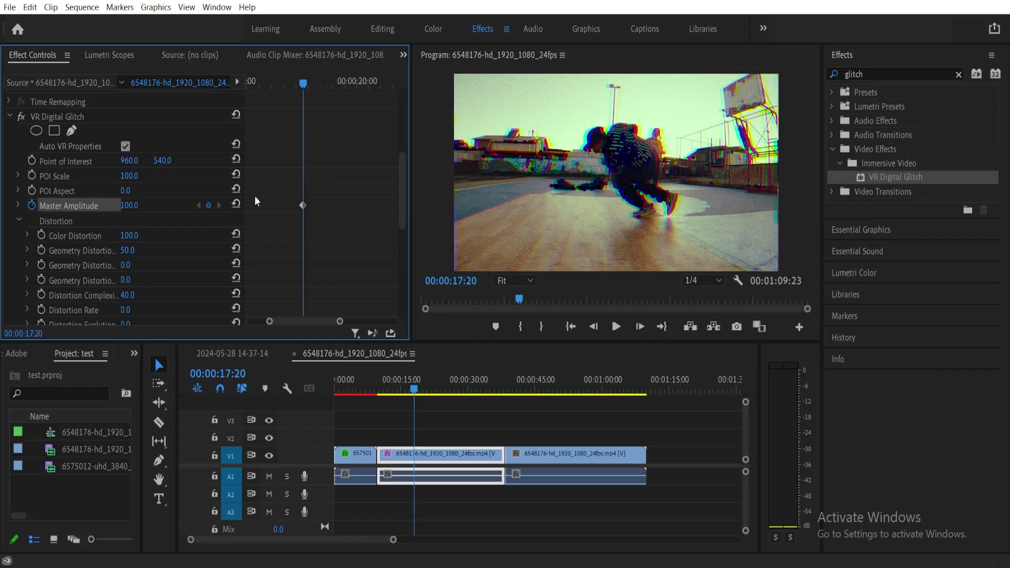
{"action": "left_click", "coordinate": [134, 204]}
{"action": "type", "text": "0"}
{"action": "key", "text": "Return"}
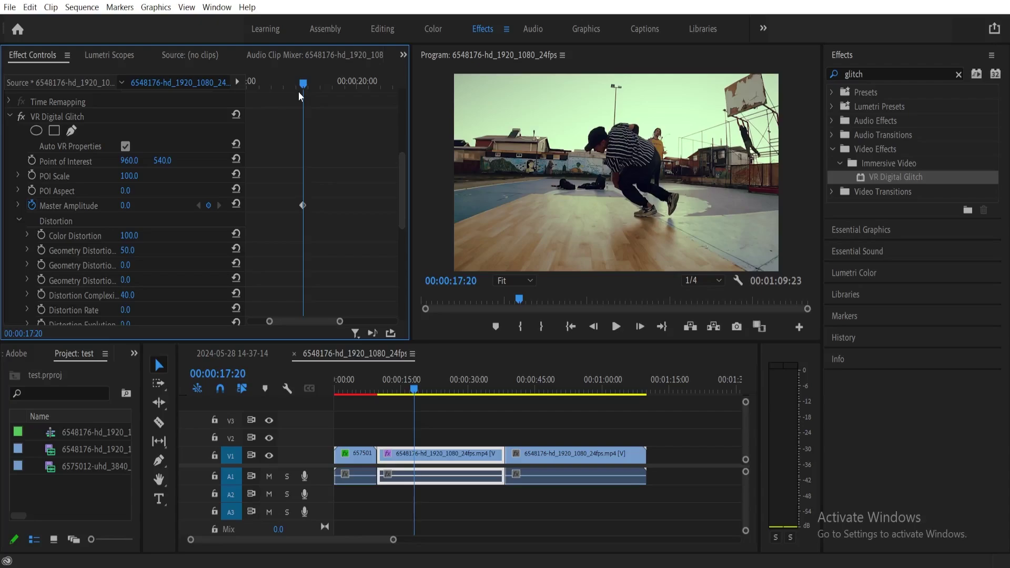
{"action": "key", "text": "Right"}
{"action": "key", "text": "Right"}
{"action": "key", "text": "Right"}
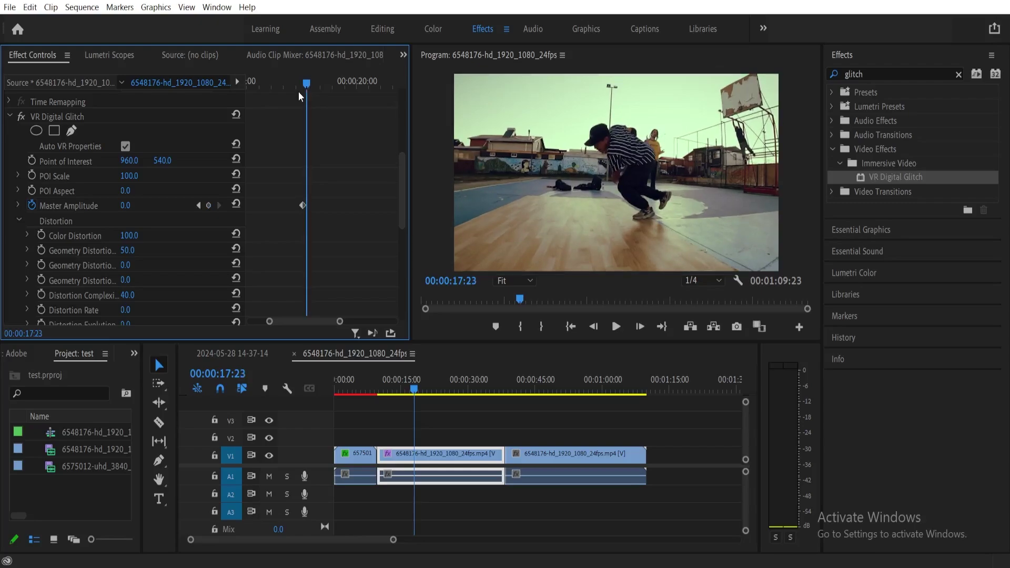
{"action": "left_click", "coordinate": [209, 205]}
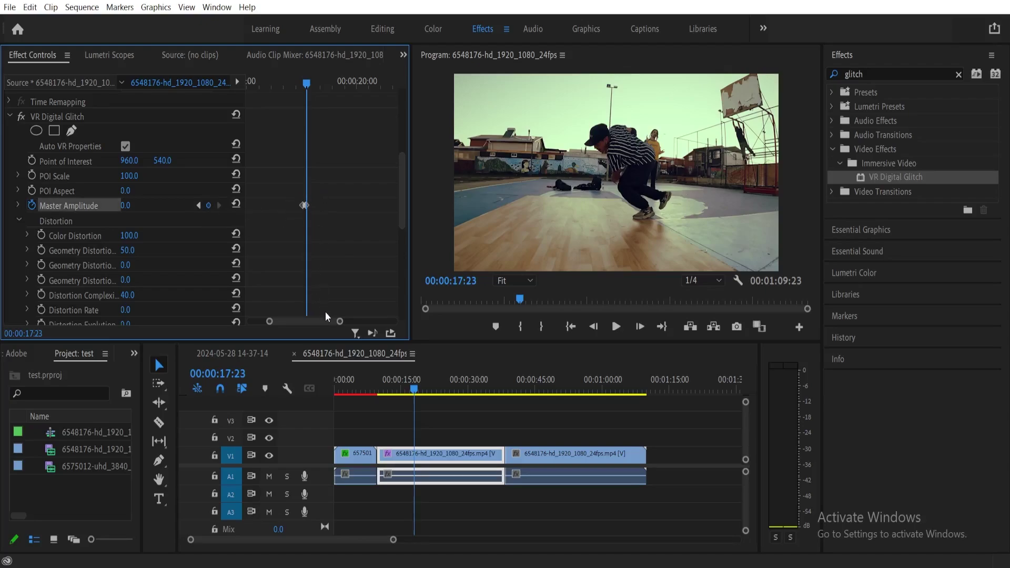
{"action": "left_click_drag", "start_coordinate": [341, 323], "coordinate": [294, 312]}
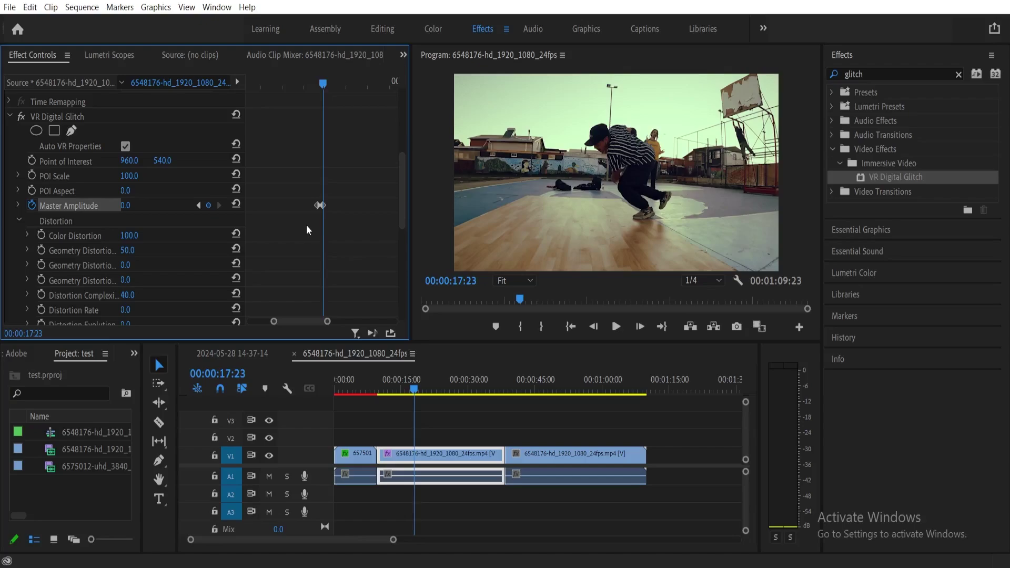
- Raise the glitch's Master Amplitude to 100 at the current keyframe
{"action": "left_click", "coordinate": [135, 208]}
{"action": "type", "text": "100"}
{"action": "key", "text": "Return"}
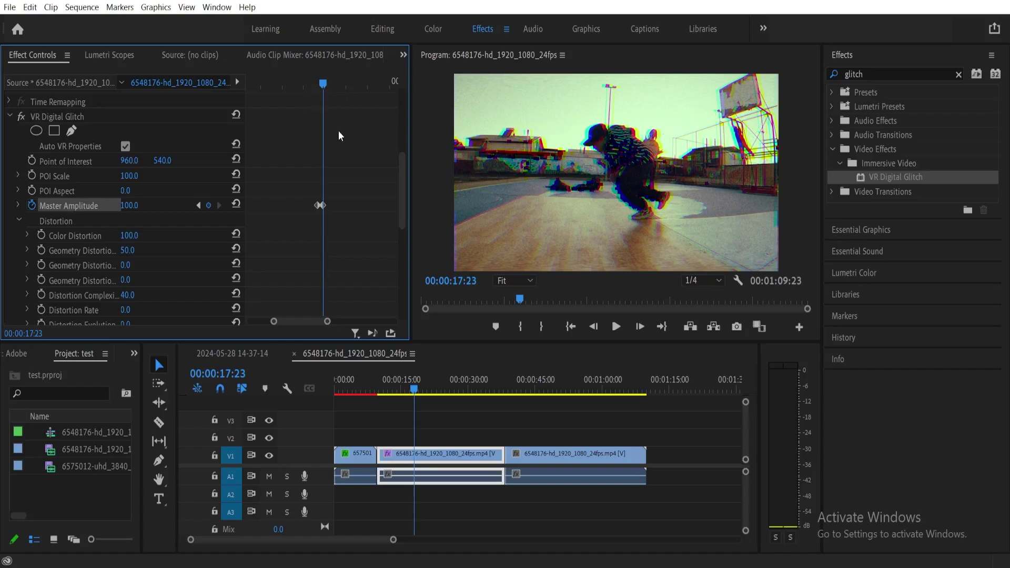
- Add a Master Amplitude keyframe at 00:00:18:02 with the value set to 0
{"action": "key", "text": "Right"}
{"action": "key", "text": "Right"}
{"action": "key", "text": "Right"}
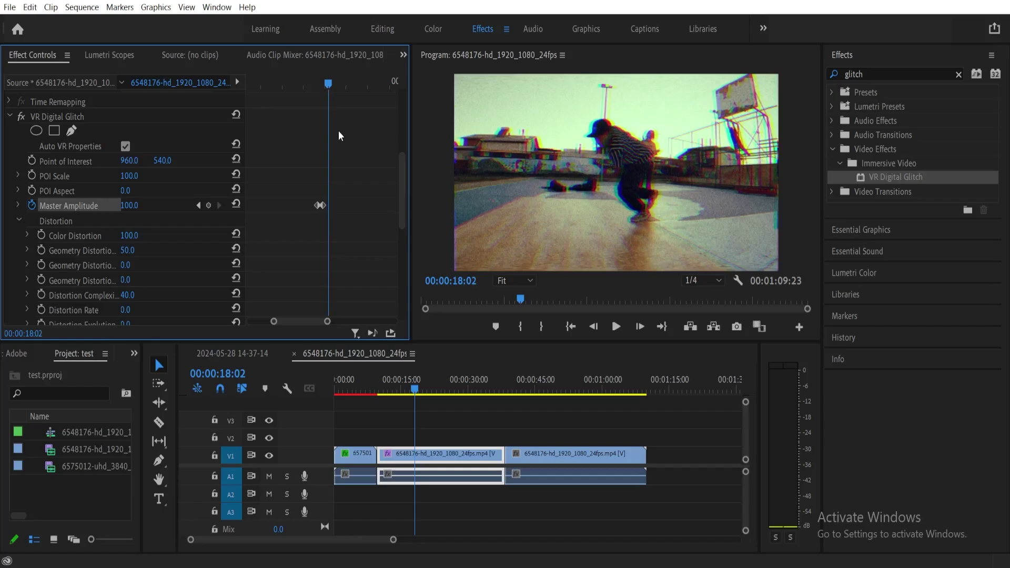
{"action": "left_click", "coordinate": [213, 208]}
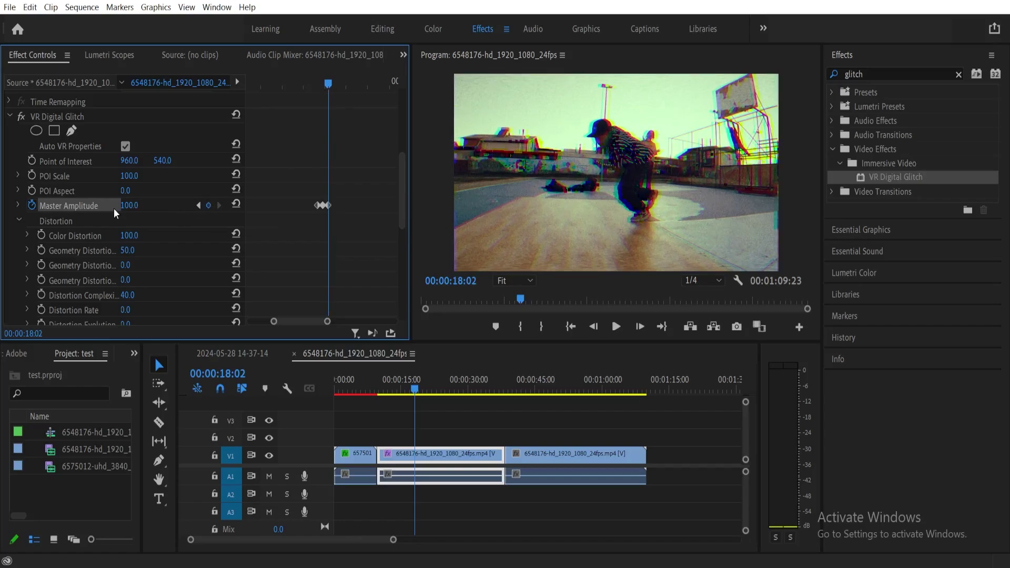
{"action": "left_click", "coordinate": [137, 204]}
{"action": "type", "text": "0"}
{"action": "key", "text": "Return"}
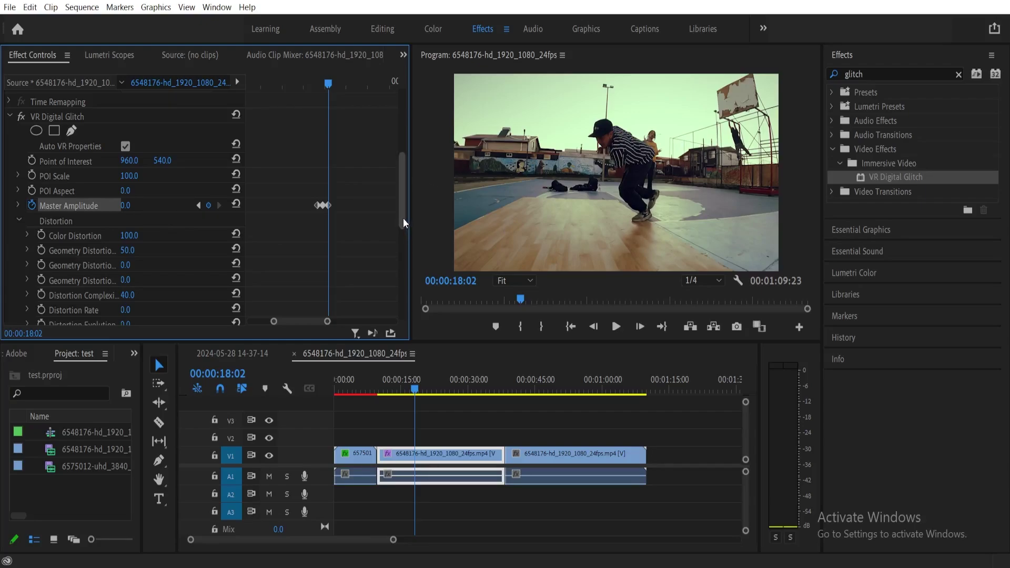
{"action": "left_click_drag", "start_coordinate": [403, 218], "coordinate": [405, 214]}
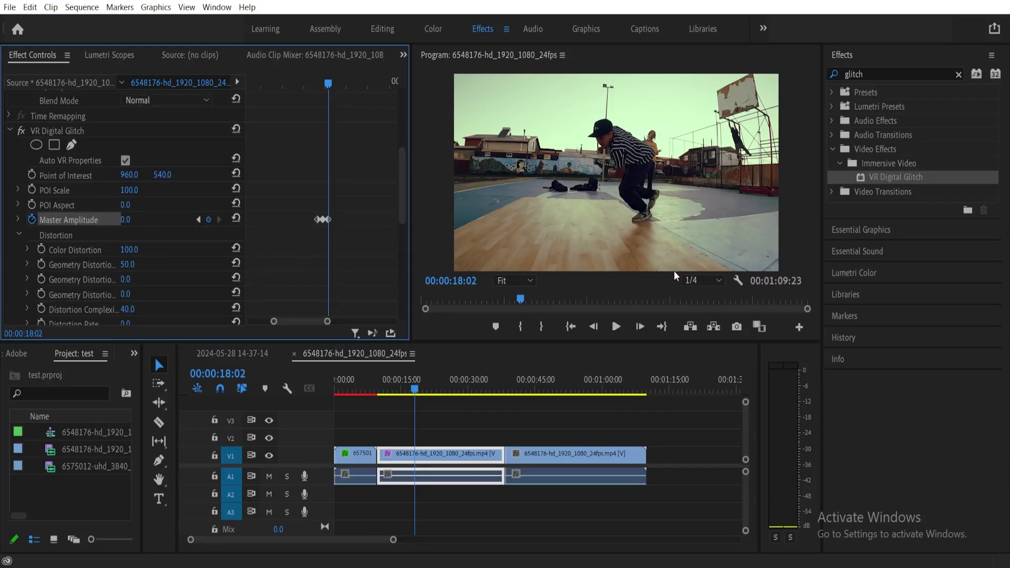
- Move the playhead back to 00:00:17:18, just before the glitch keyframes
{"action": "left_click_drag", "start_coordinate": [403, 210], "coordinate": [420, 151]}
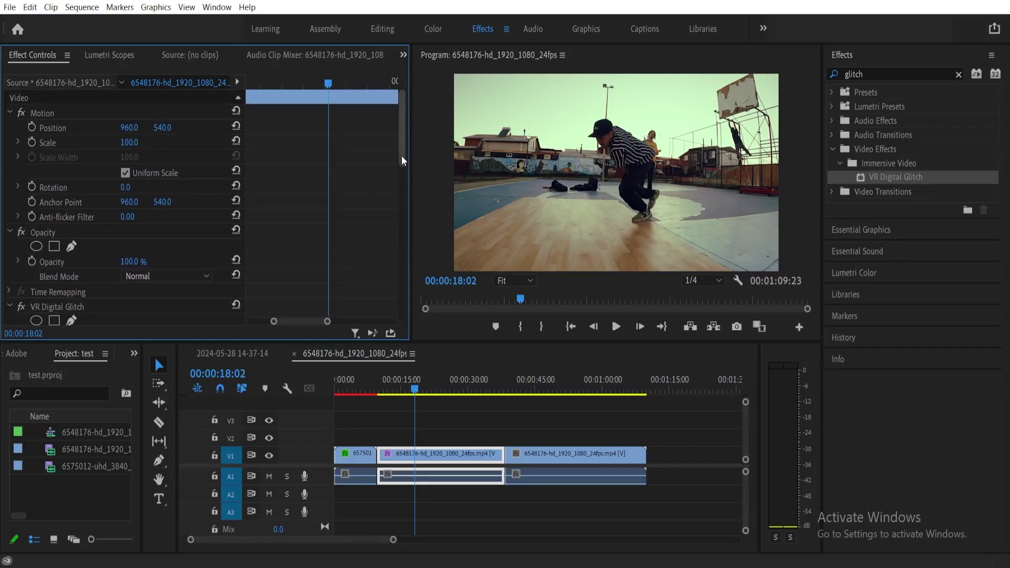
{"action": "left_click_drag", "start_coordinate": [402, 156], "coordinate": [400, 188]}
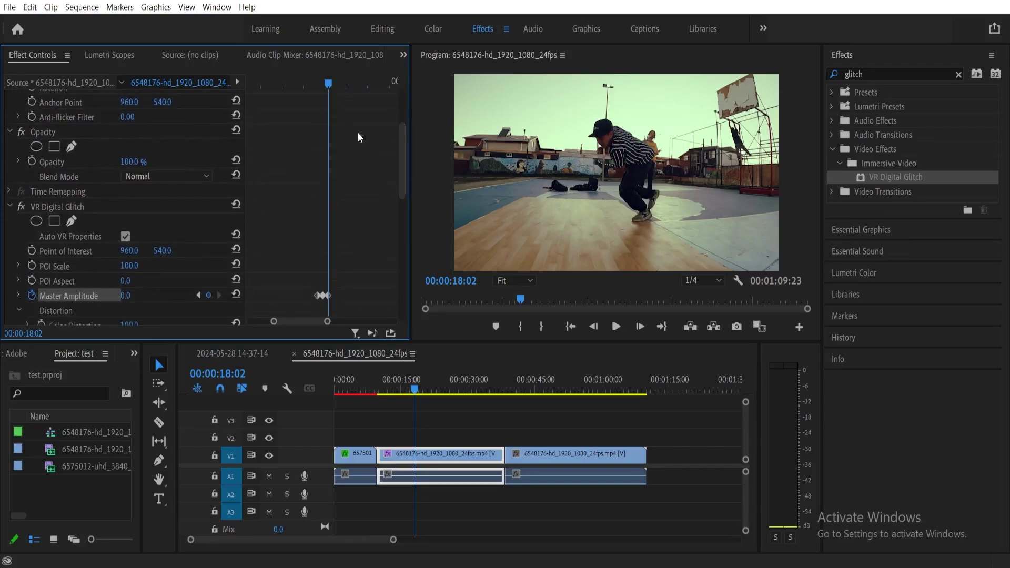
{"action": "left_click_drag", "start_coordinate": [329, 84], "coordinate": [318, 84]}
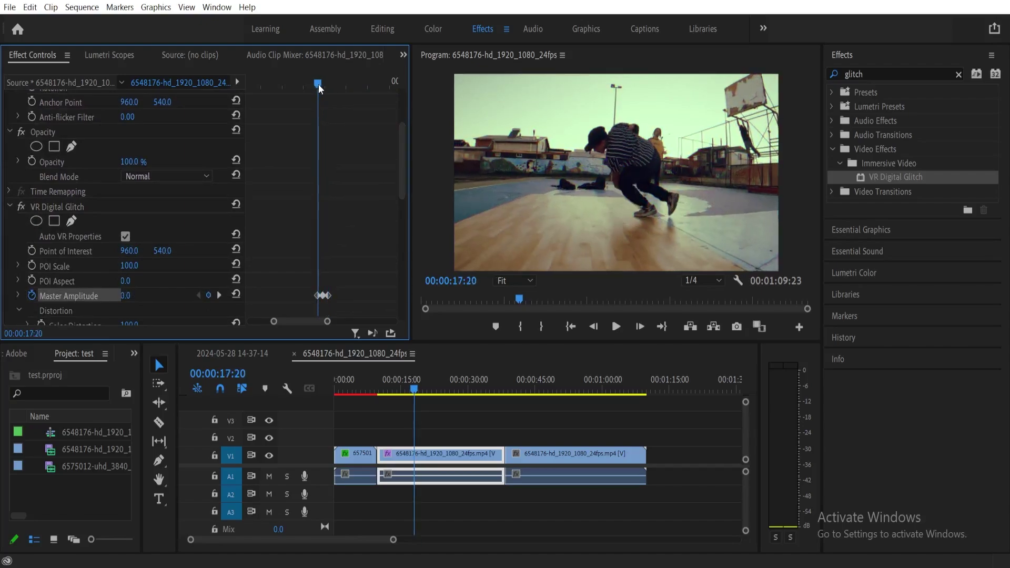
{"action": "key", "text": "Left"}
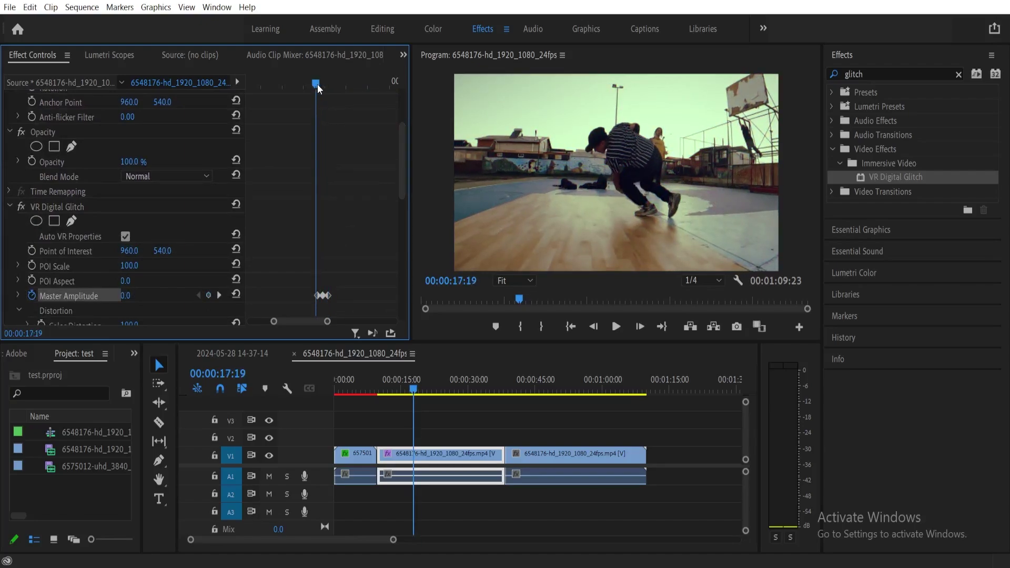
{"action": "key", "text": "Left"}
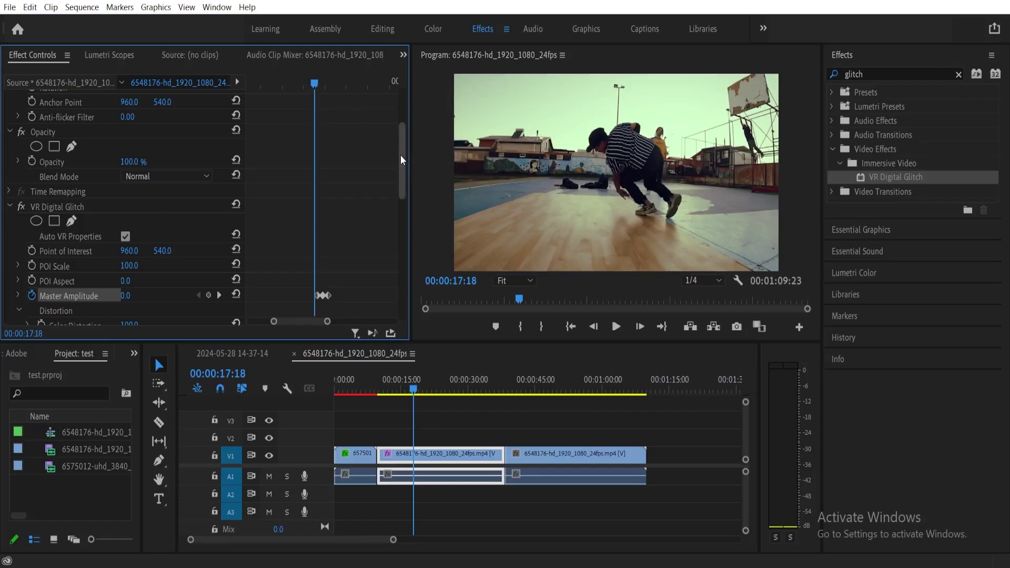
{"action": "scroll", "coordinate": [135, 175], "scroll_direction": "up", "scroll_amount": 4}
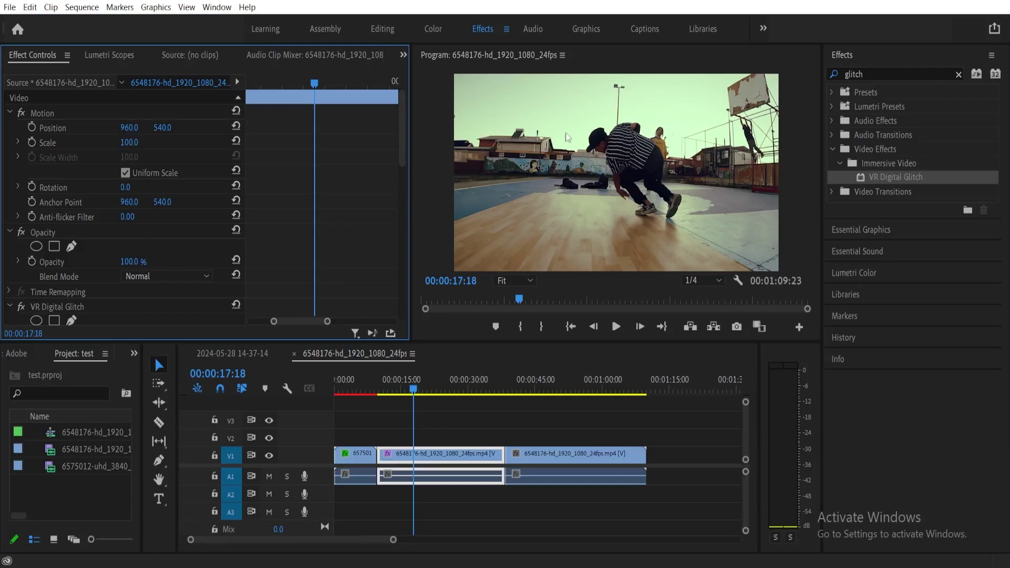
- Scale the dance clip to 130 and set a starting Position keyframe at 960, 540
{"action": "left_click", "coordinate": [128, 142]}
{"action": "type", "text": "130"}
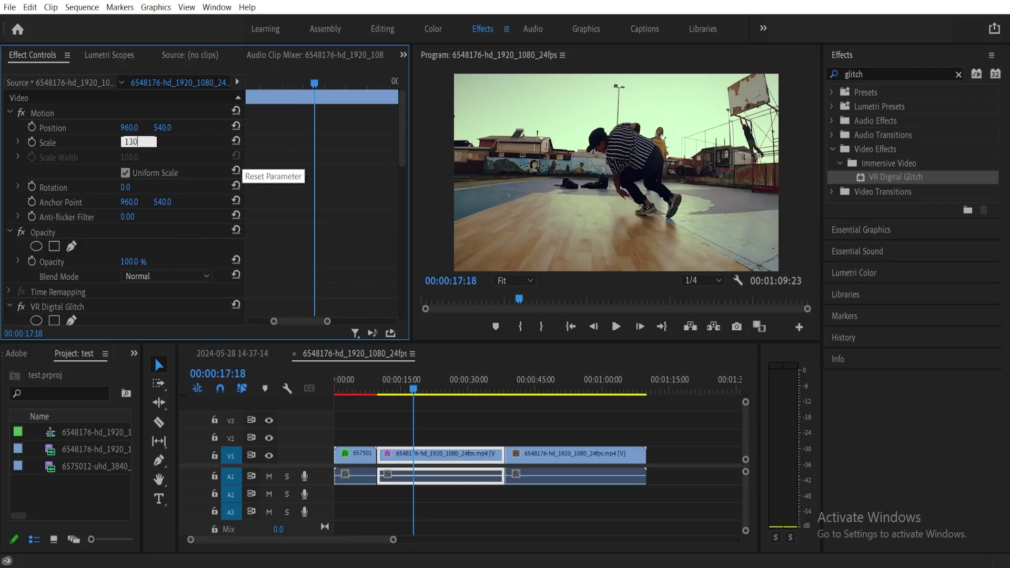
{"action": "key", "text": "Return"}
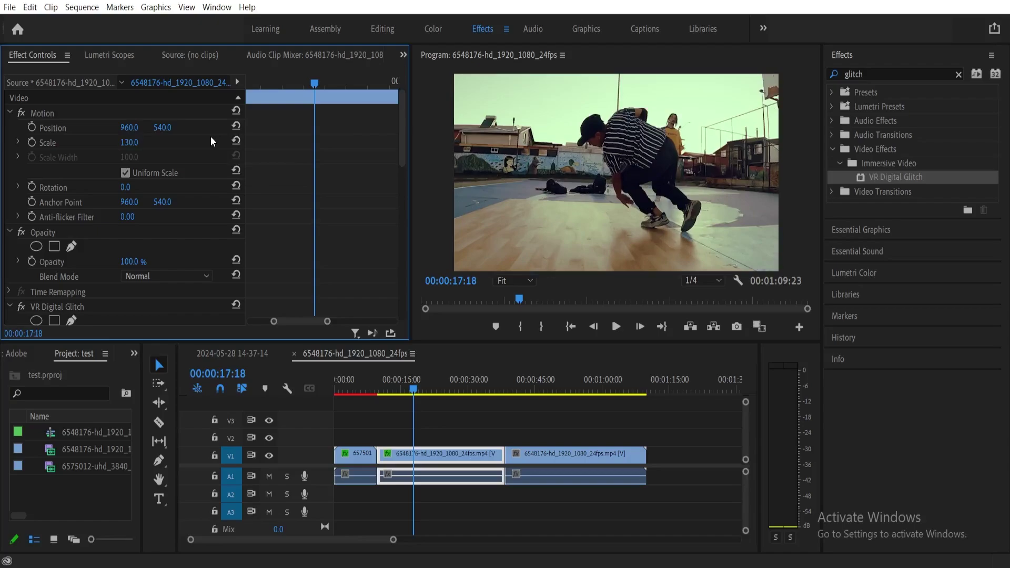
{"action": "left_click", "coordinate": [31, 127]}
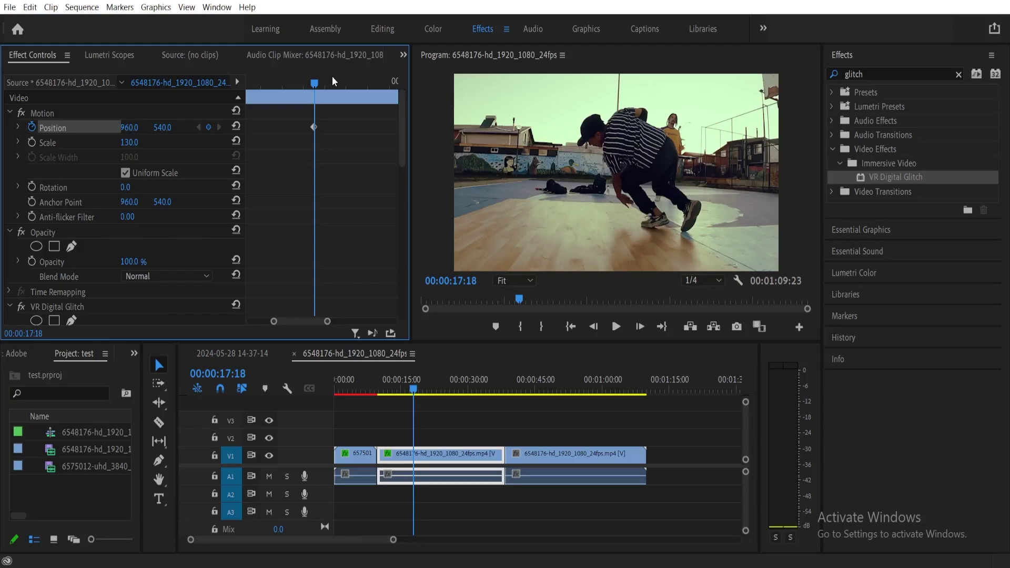
- At 00:00:17:19, keyframe Position and shift X left to 865
{"action": "left_click_drag", "start_coordinate": [333, 76], "coordinate": [316, 81]}
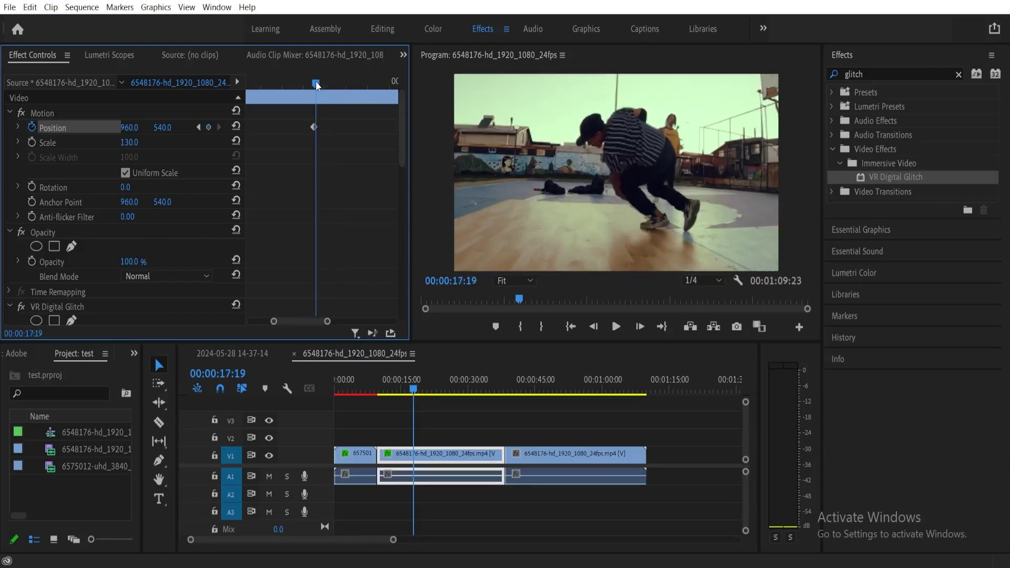
{"action": "left_click", "coordinate": [211, 127]}
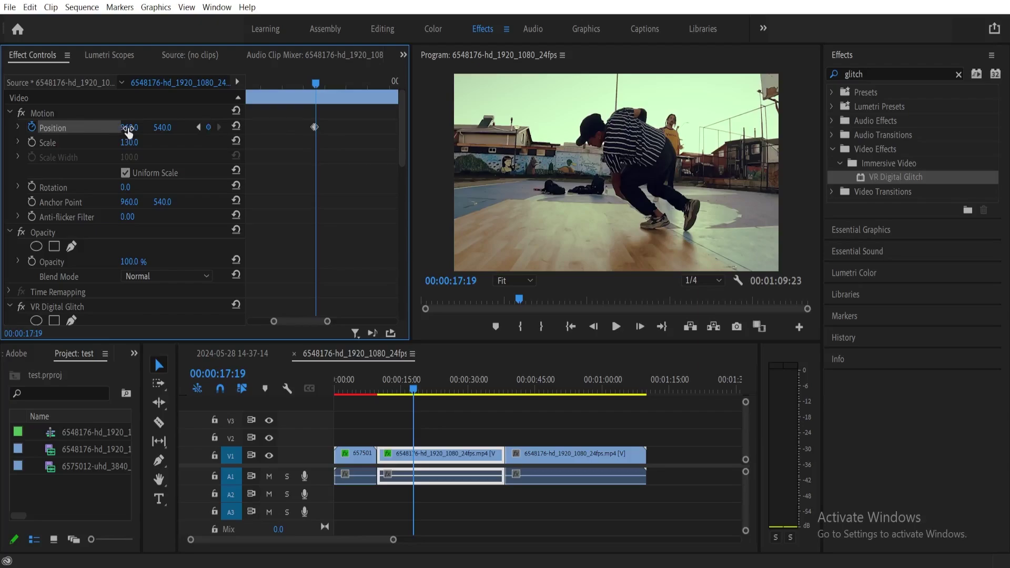
{"action": "mouse_move", "coordinate": [127, 132]}
{"action": "left_mouse_down"}
{"action": "mouse_move", "coordinate": [99, 131]}
{"action": "mouse_move", "coordinate": [149, 127]}
{"action": "mouse_move", "coordinate": [107, 127]}
{"action": "left_mouse_up"}
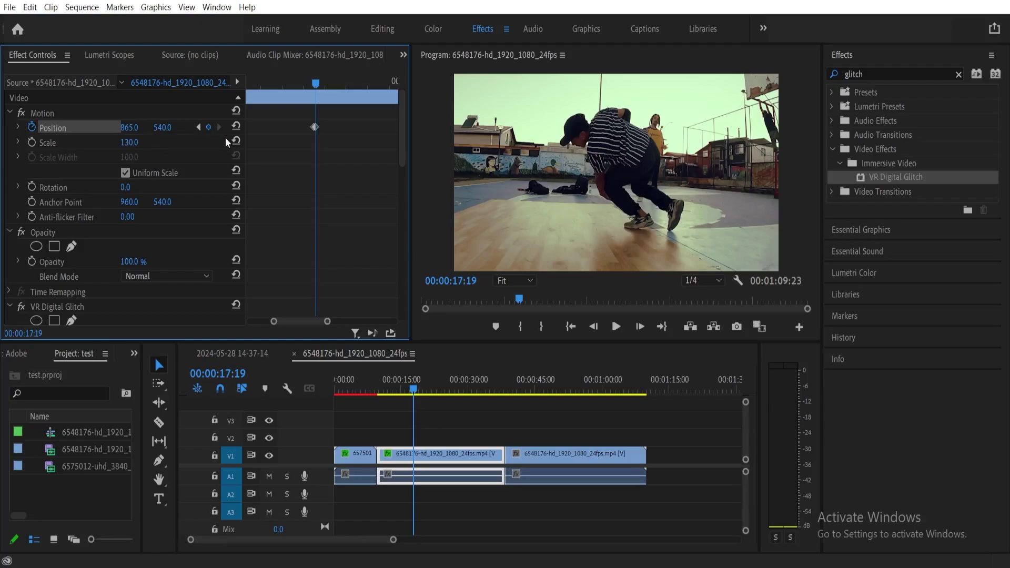
- At 00:00:17:20, keyframe Position back at the centred 960, 540
{"action": "key", "text": "Right"}
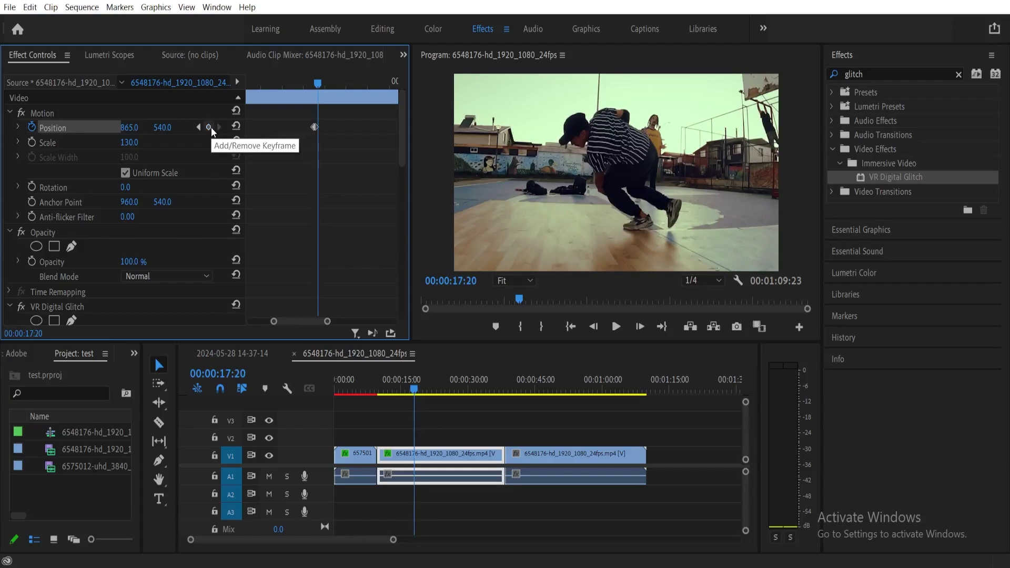
{"action": "left_click", "coordinate": [209, 128]}
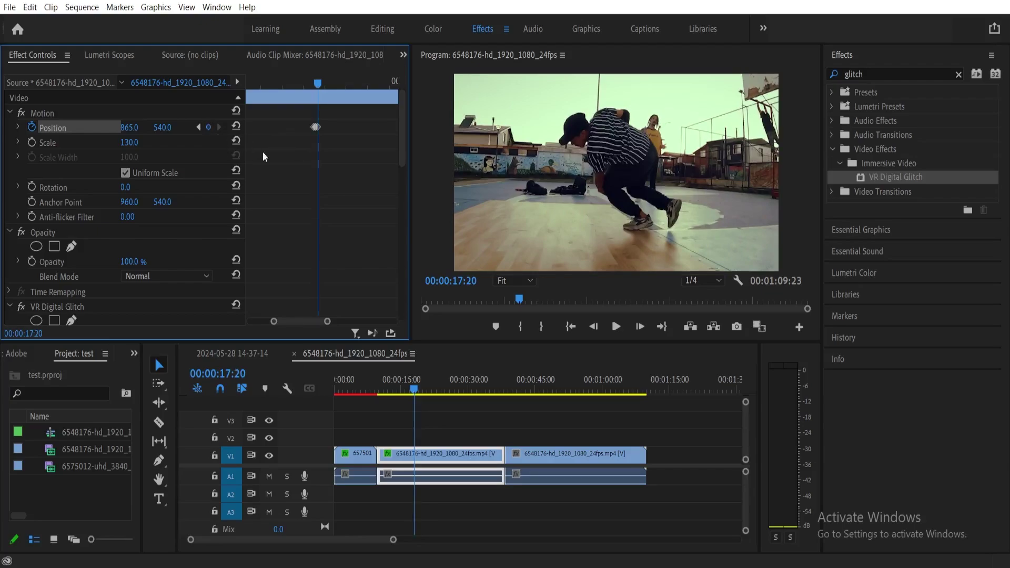
{"action": "left_click", "coordinate": [235, 127]}
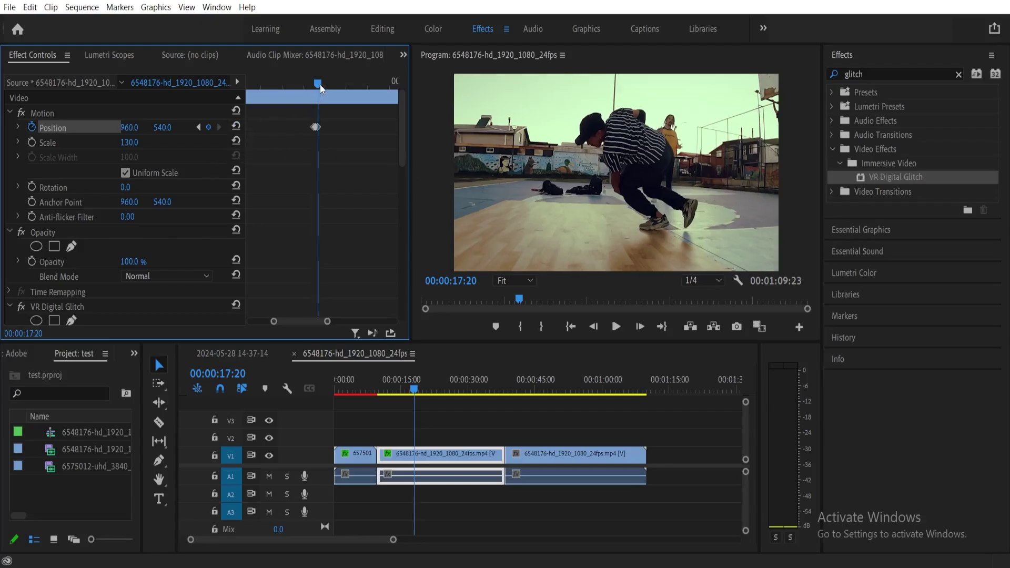
{"action": "left_click_drag", "start_coordinate": [319, 84], "coordinate": [307, 81]}
{"action": "key", "text": "space"}
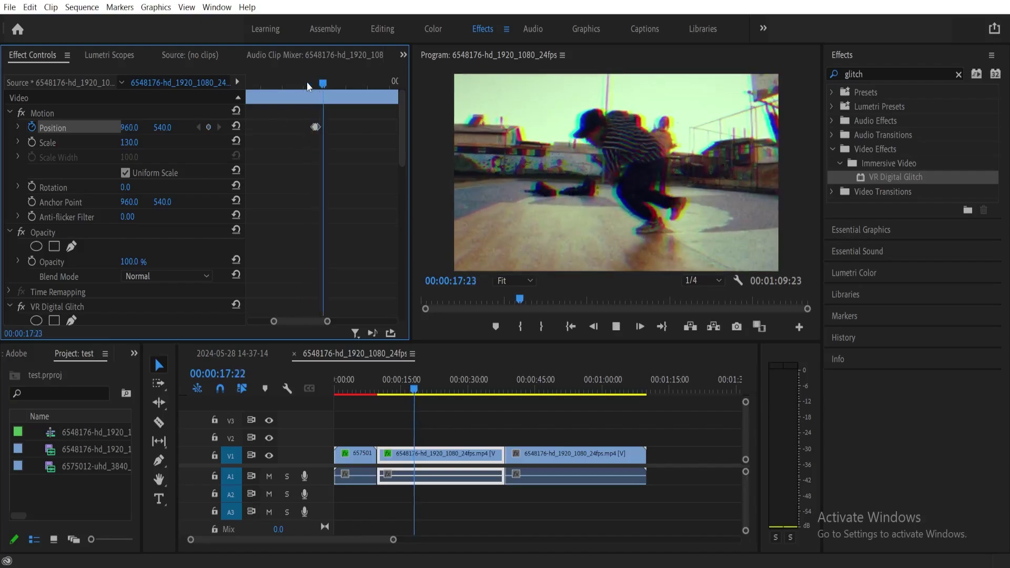
{"action": "left_click", "coordinate": [307, 82]}
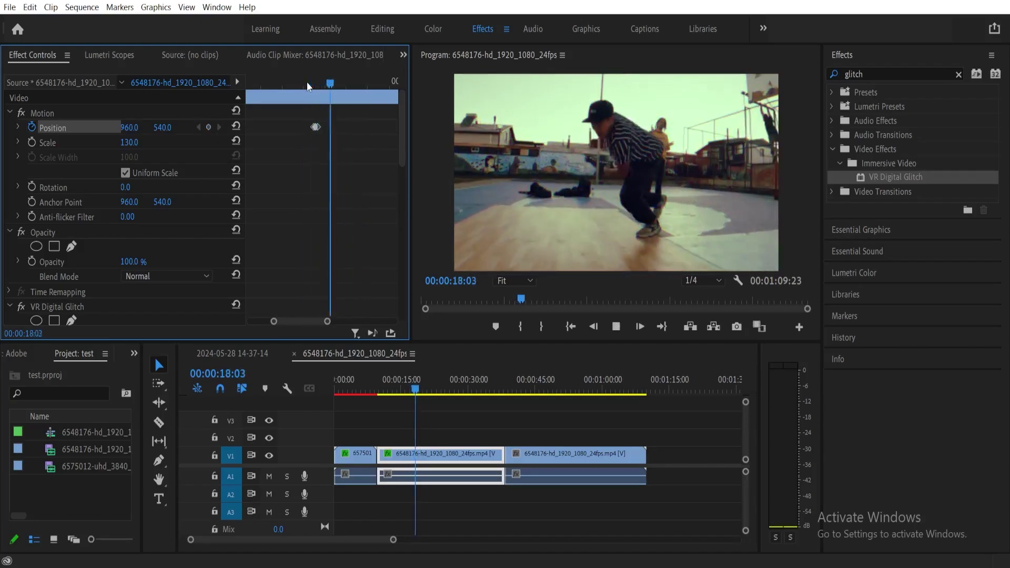
{"action": "key", "text": "space"}
{"action": "scroll", "coordinate": [308, 310], "scroll_direction": "down", "scroll_amount": 3}
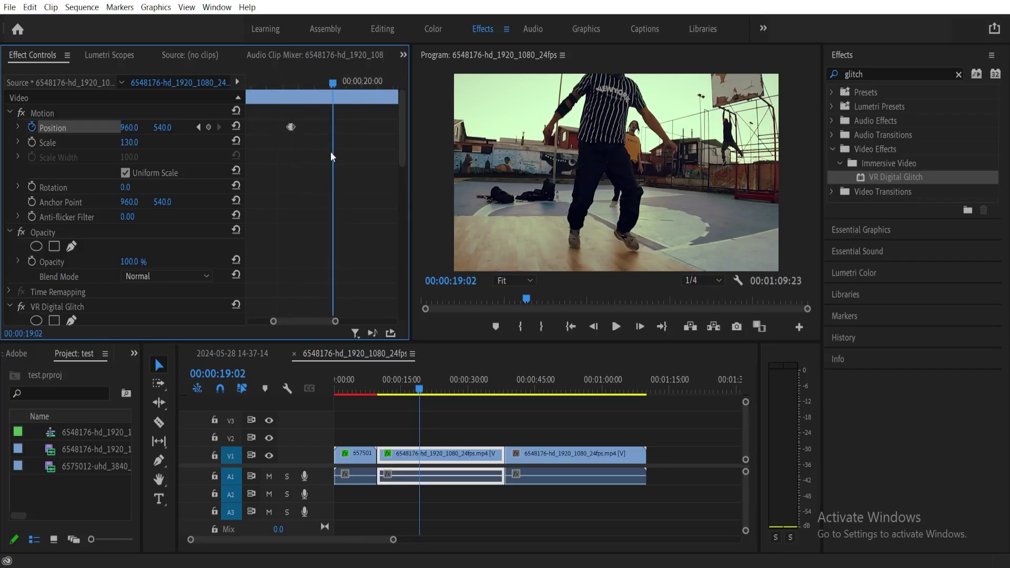
{"action": "left_click_drag", "start_coordinate": [337, 321], "coordinate": [386, 315]}
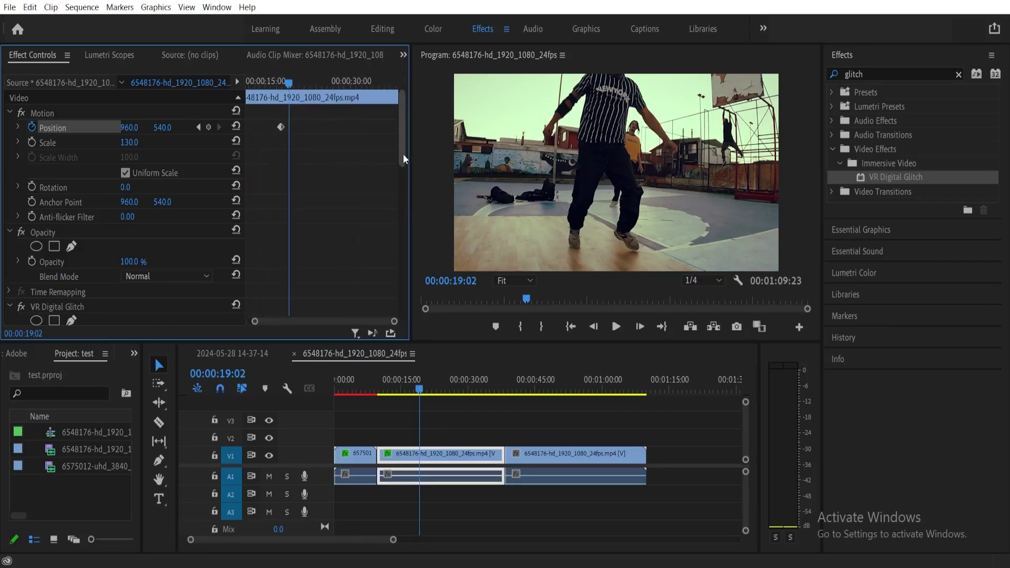
{"action": "left_click_drag", "start_coordinate": [403, 154], "coordinate": [402, 178]}
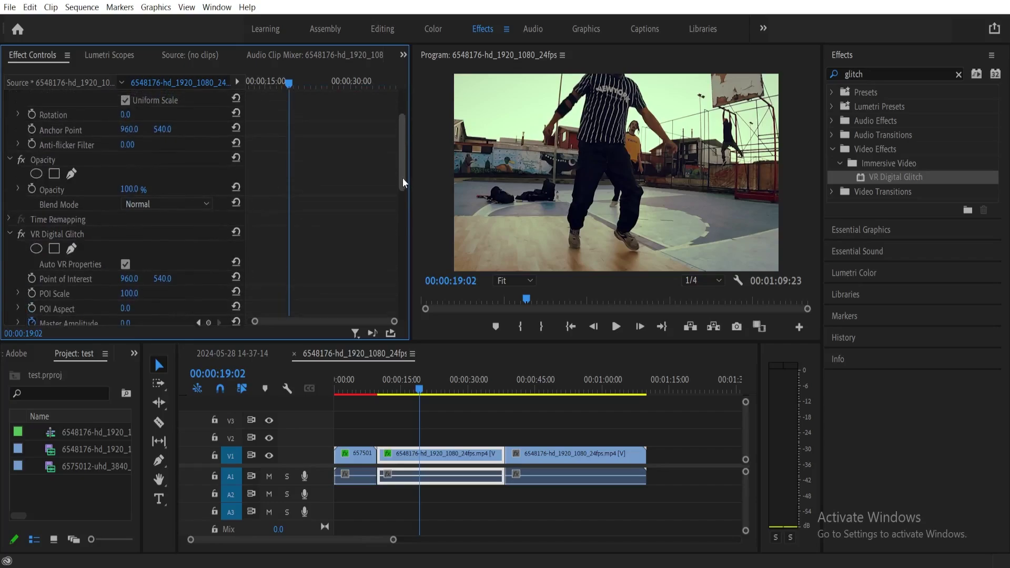